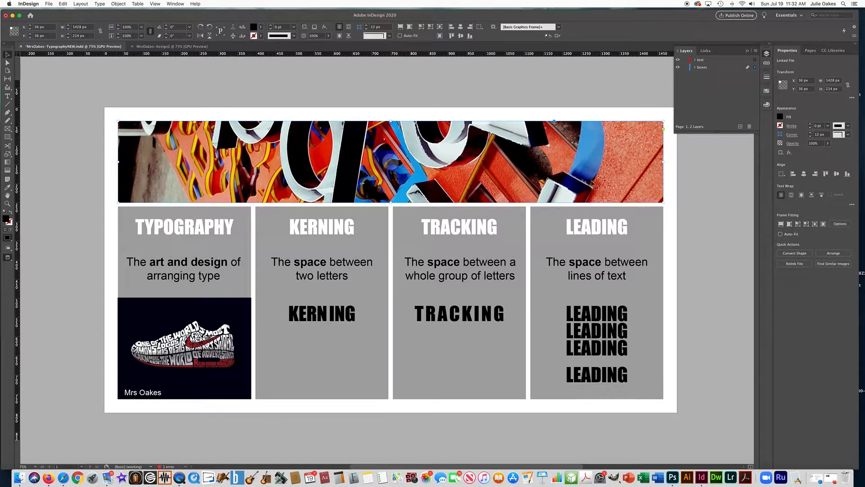
In the blank Assign2 document, draw a rectangle frame across the full margin width at the page top and set its height to 225 px.
click(149, 46)
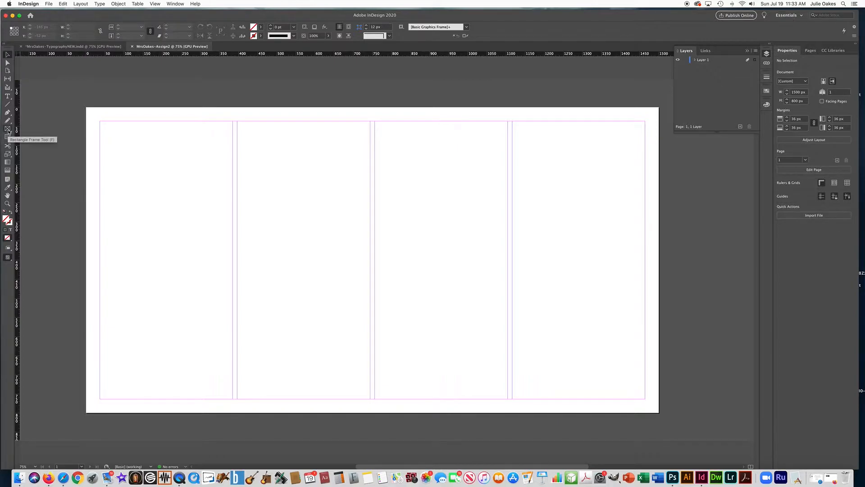
click(9, 131)
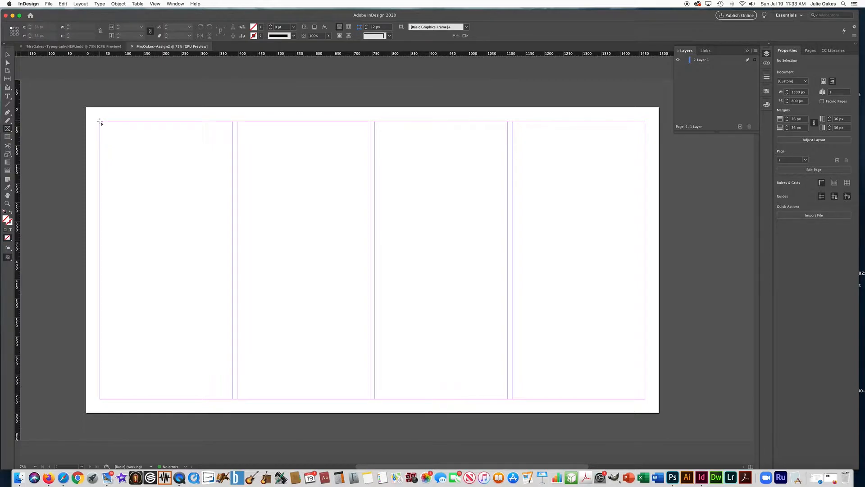
mouse_move(100, 122)
mouse_down()
mouse_move(154, 161)
mouse_move(635, 171)
mouse_move(644, 173)
mouse_move(645, 185)
mouse_up()
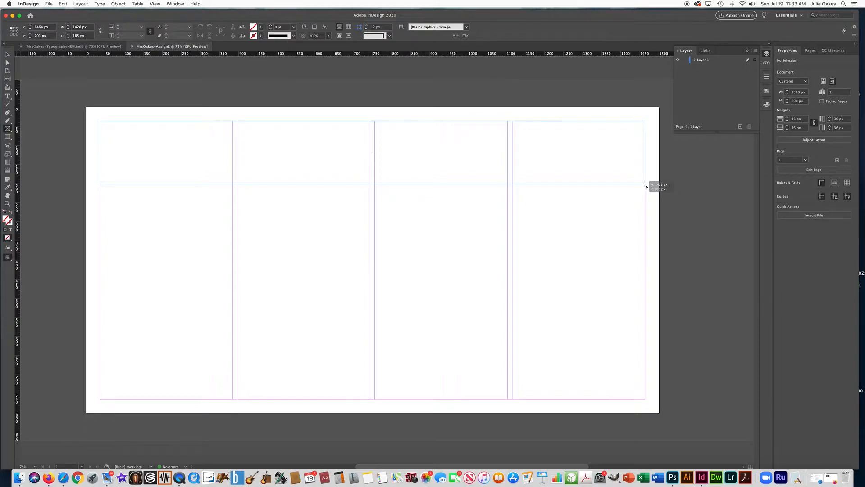
drag(645, 185, 646, 183)
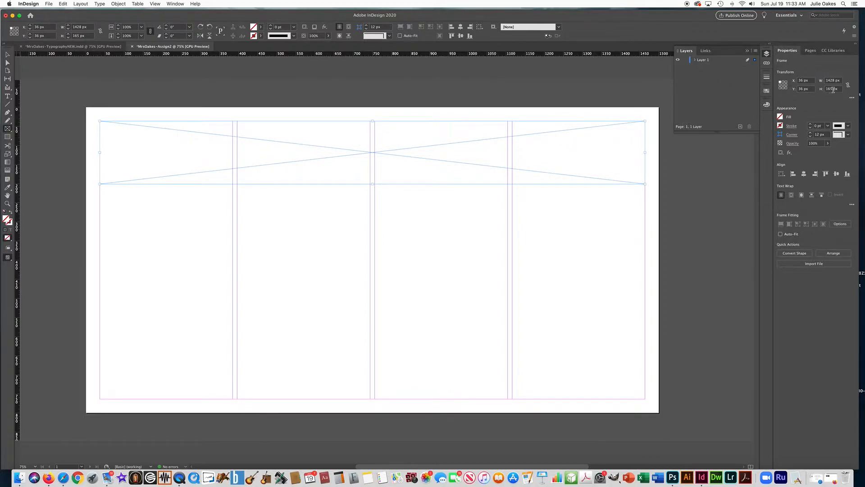
drag(838, 89, 824, 89)
text(225)
key(Return)
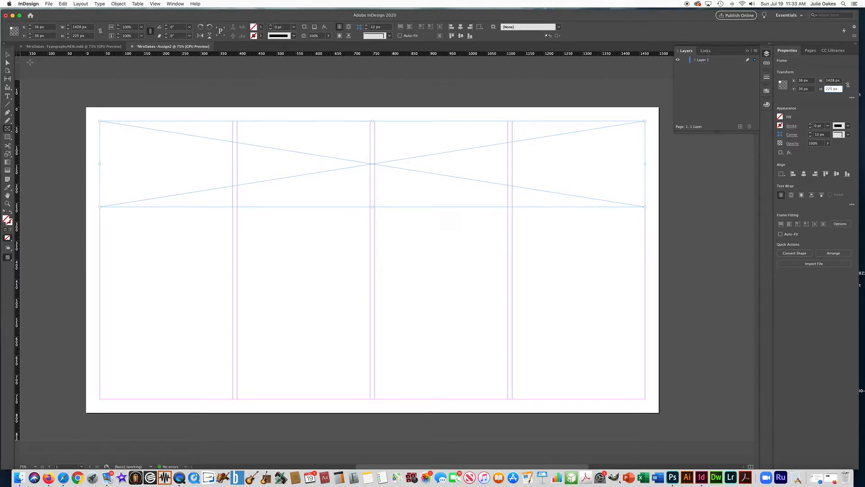
Draw a rectangle about 348 by 491 px filling the first column below the header frame, leaving a small gap between them.
click(9, 56)
click(9, 140)
drag(100, 210, 233, 399)
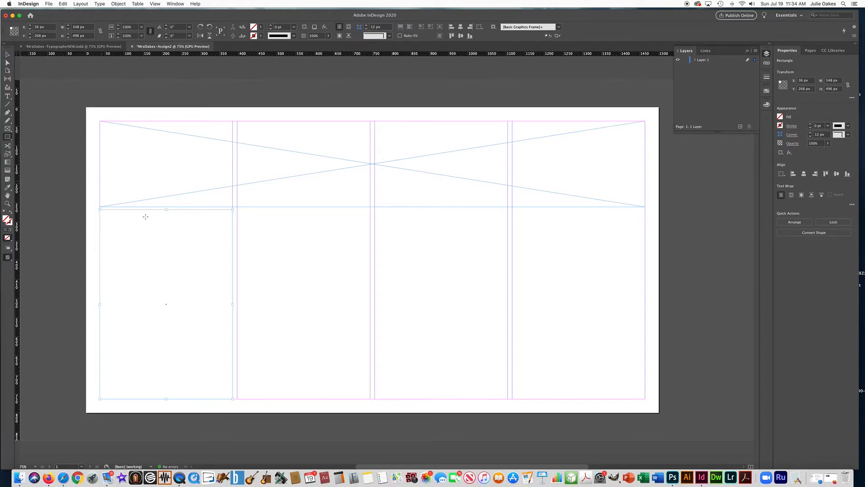
click(8, 55)
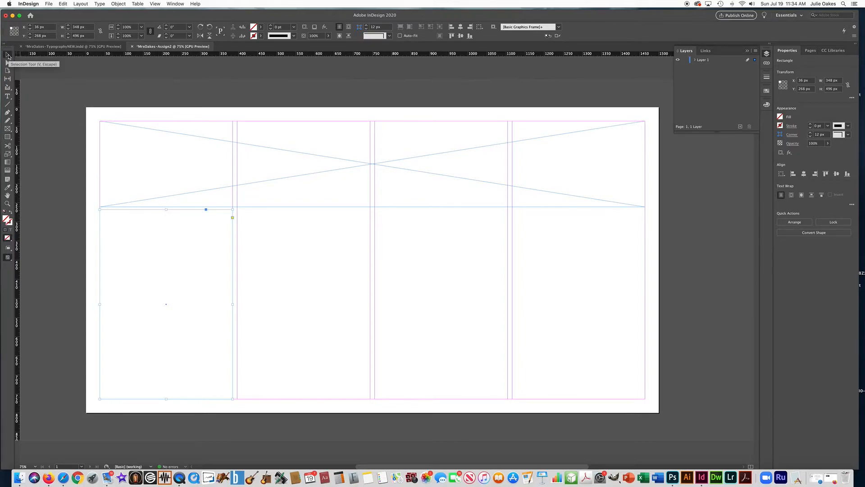
drag(167, 210, 166, 212)
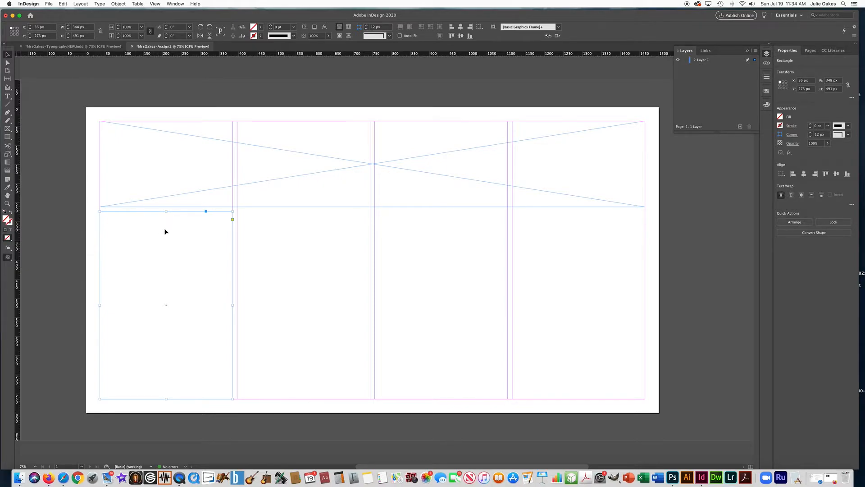
Fill the first-column rectangle with Black at a 40% tint.
click(781, 117)
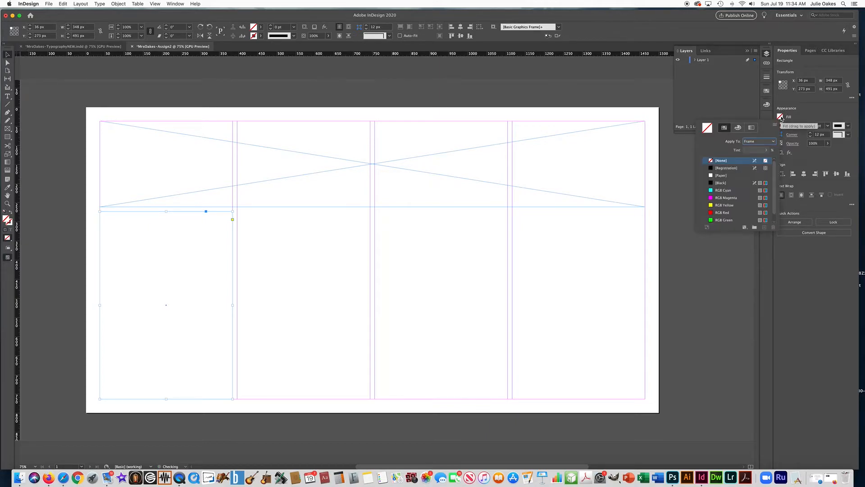
click(712, 185)
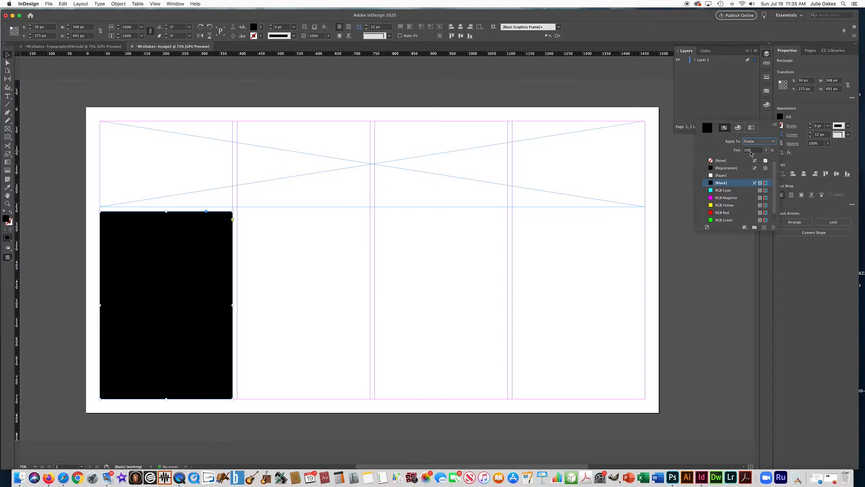
click(766, 150)
drag(767, 161, 745, 162)
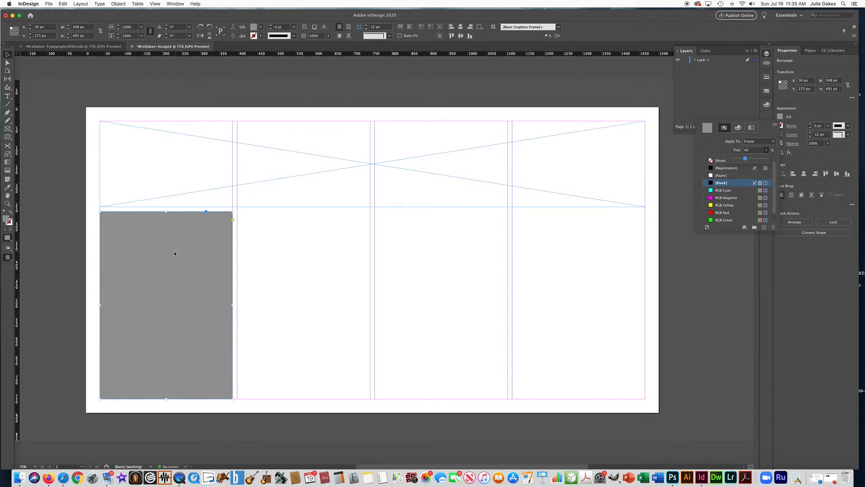
click(7, 55)
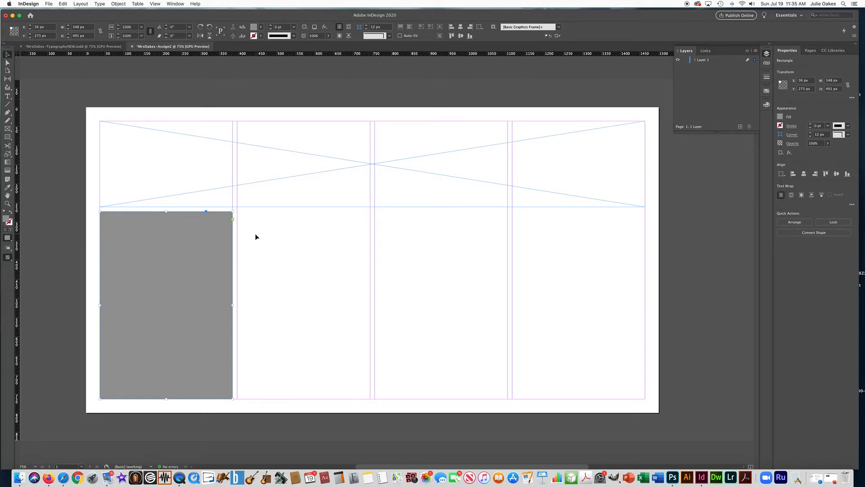
Copy the gray rectangle and paste a duplicate aligned in the second column, level with the original.
click(247, 218)
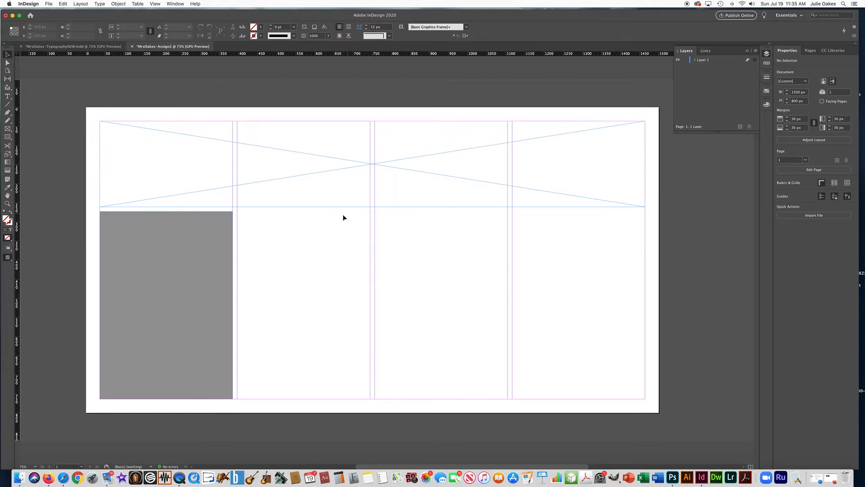
click(204, 265)
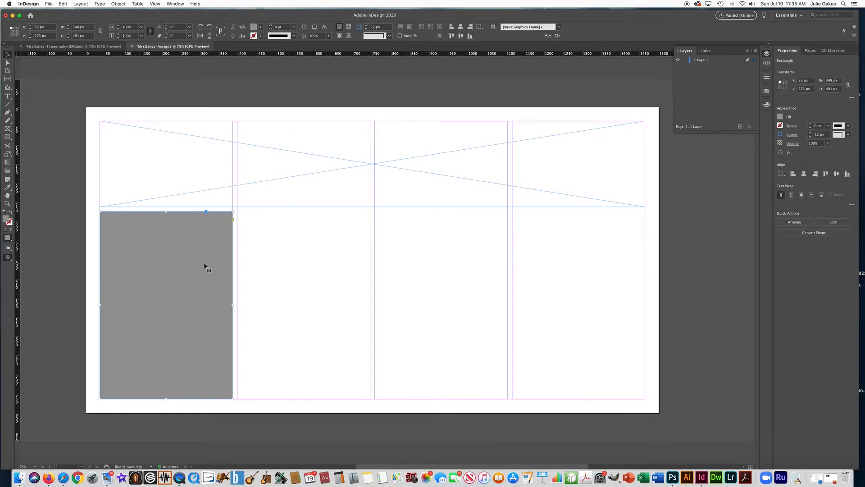
click(62, 4)
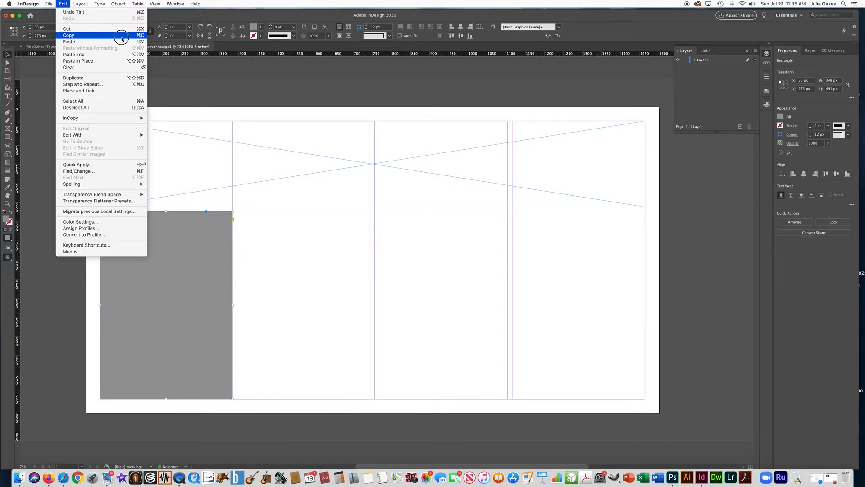
click(63, 3)
key(super+v)
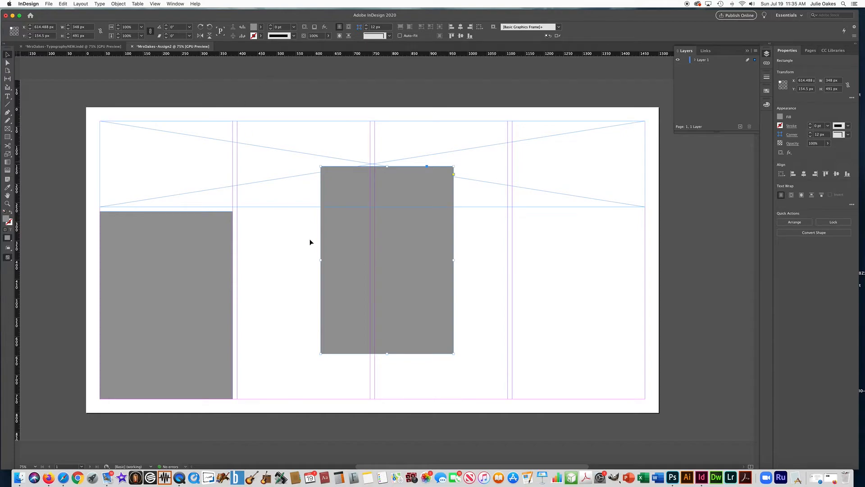
drag(339, 306, 257, 350)
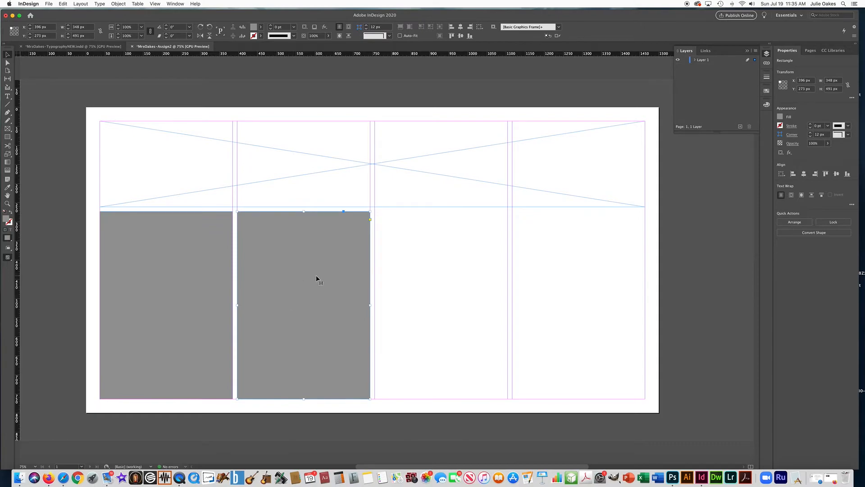
Paste two more gray rectangles and align them in the third and fourth columns.
click(444, 278)
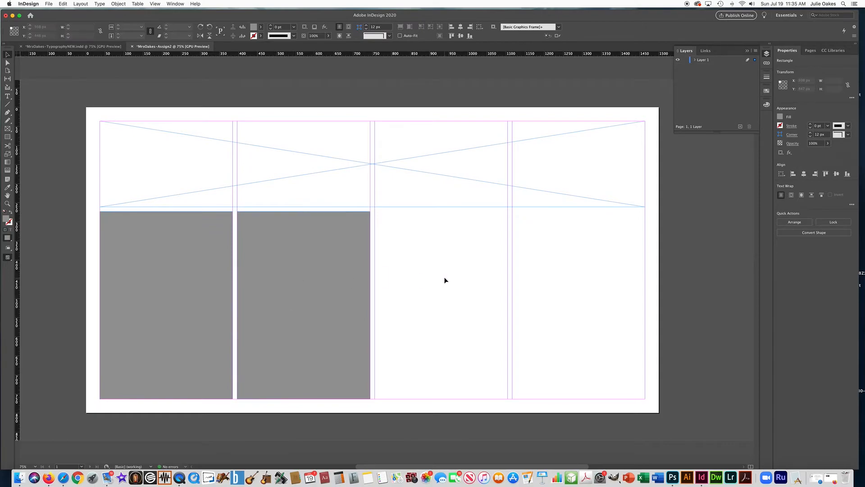
key(super+v)
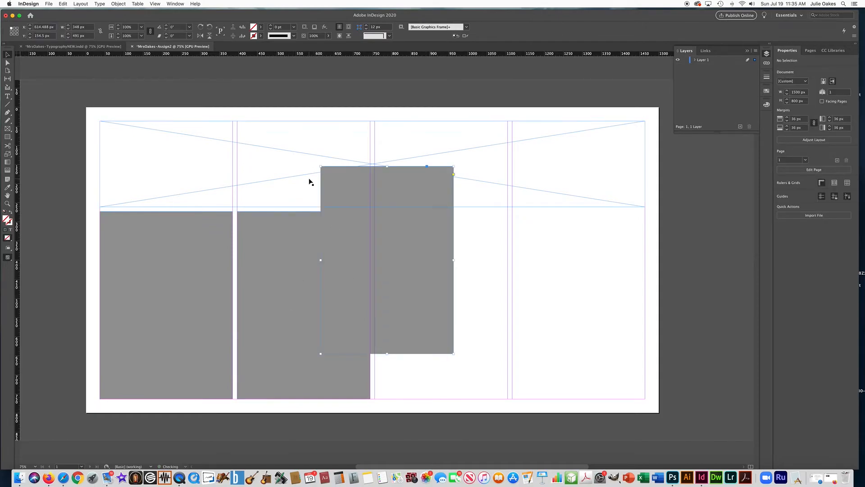
drag(435, 315, 474, 354)
drag(412, 266, 552, 227)
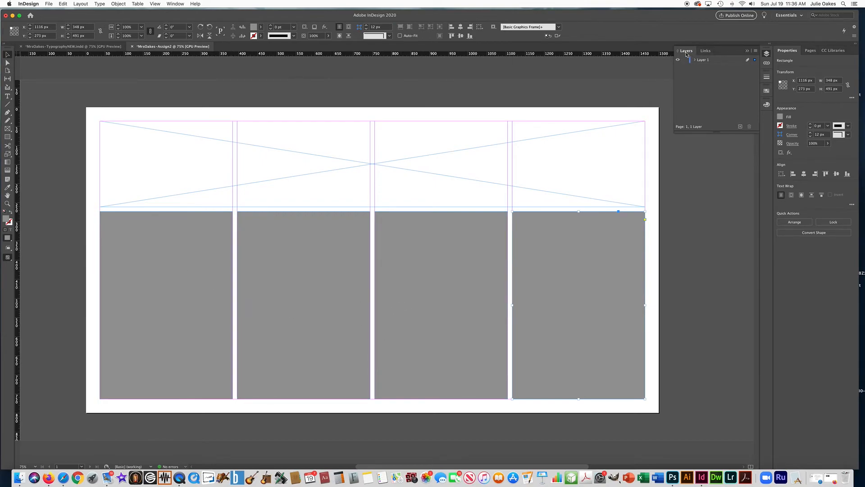
Rename Layer 1 to Boxes and toggle its visibility off and on to check its contents.
double_click(704, 60)
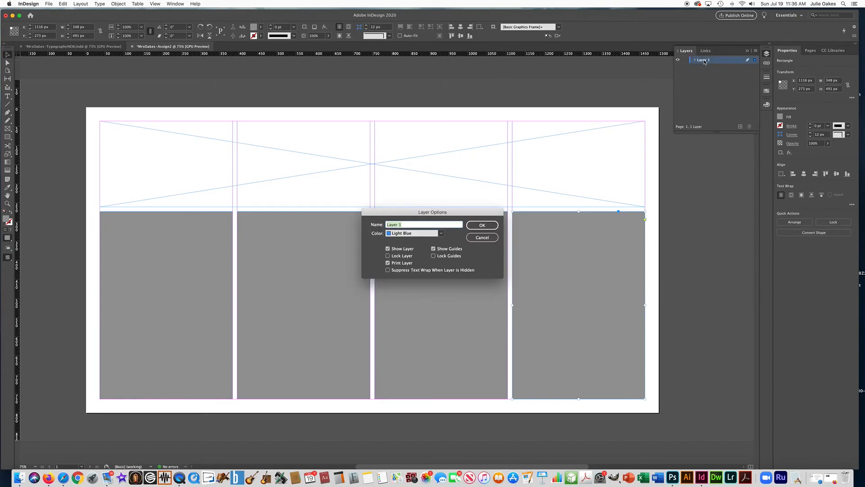
text(Boxes)
click(482, 225)
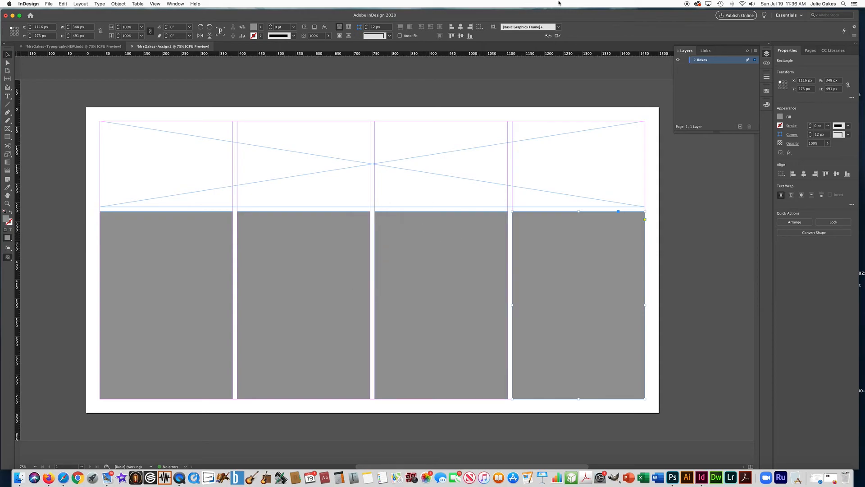
click(679, 60)
click(678, 60)
click(678, 61)
click(679, 61)
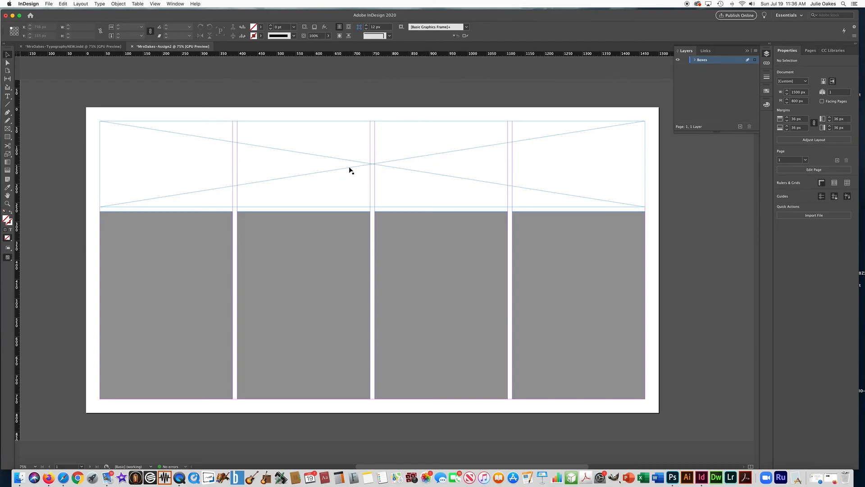
Review the header image in the finished typography sample document and return to the Assign2 document.
click(101, 48)
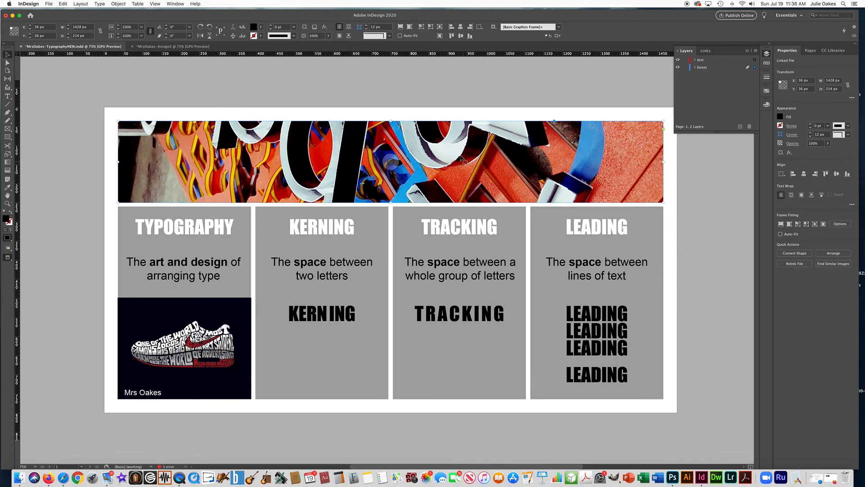
click(180, 47)
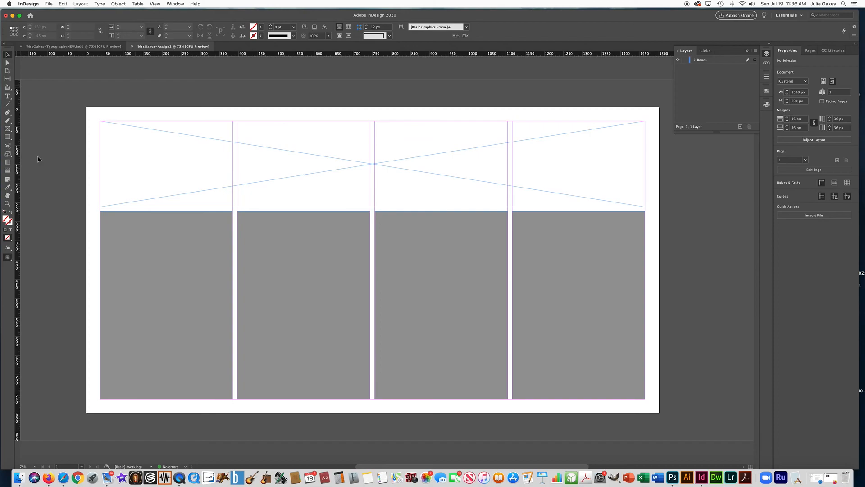
Switch to Firefox to view the Assign2-Images folder in Google Drive.
click(48, 477)
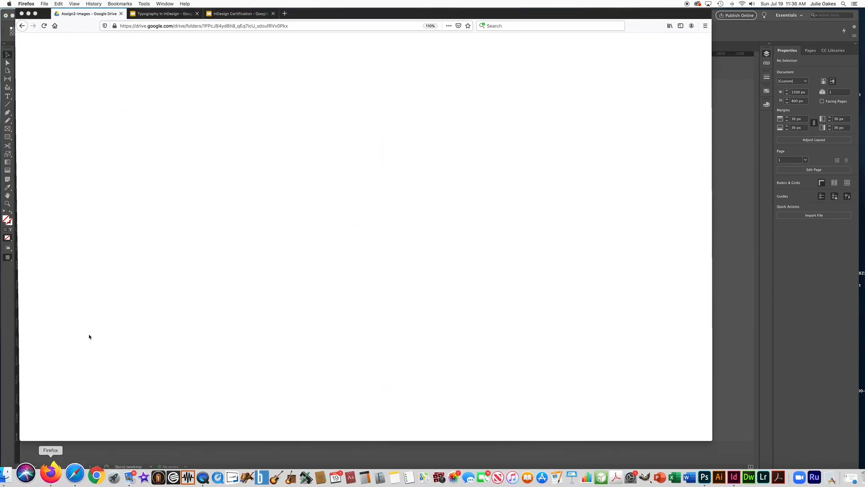